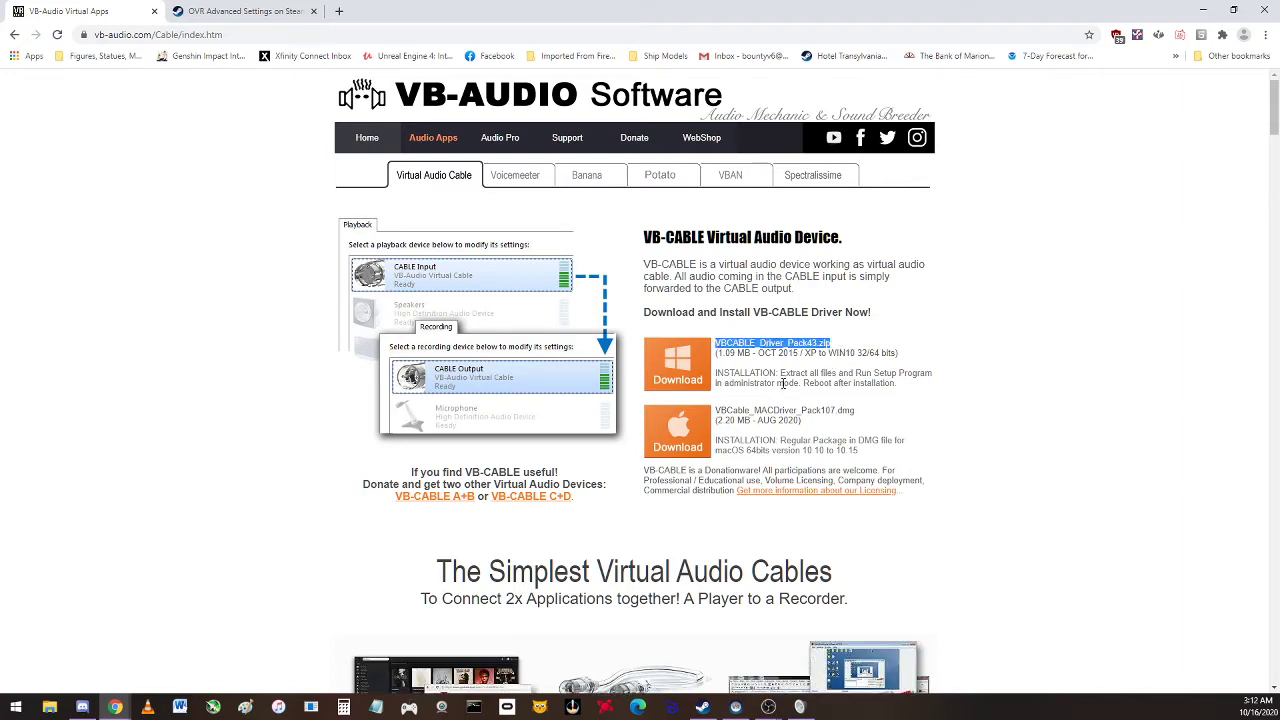
In Windows Sound, check the VB-Audio virtual speakers, then switch to the Recording devices
left_click(800, 707)
left_click(91, 275)
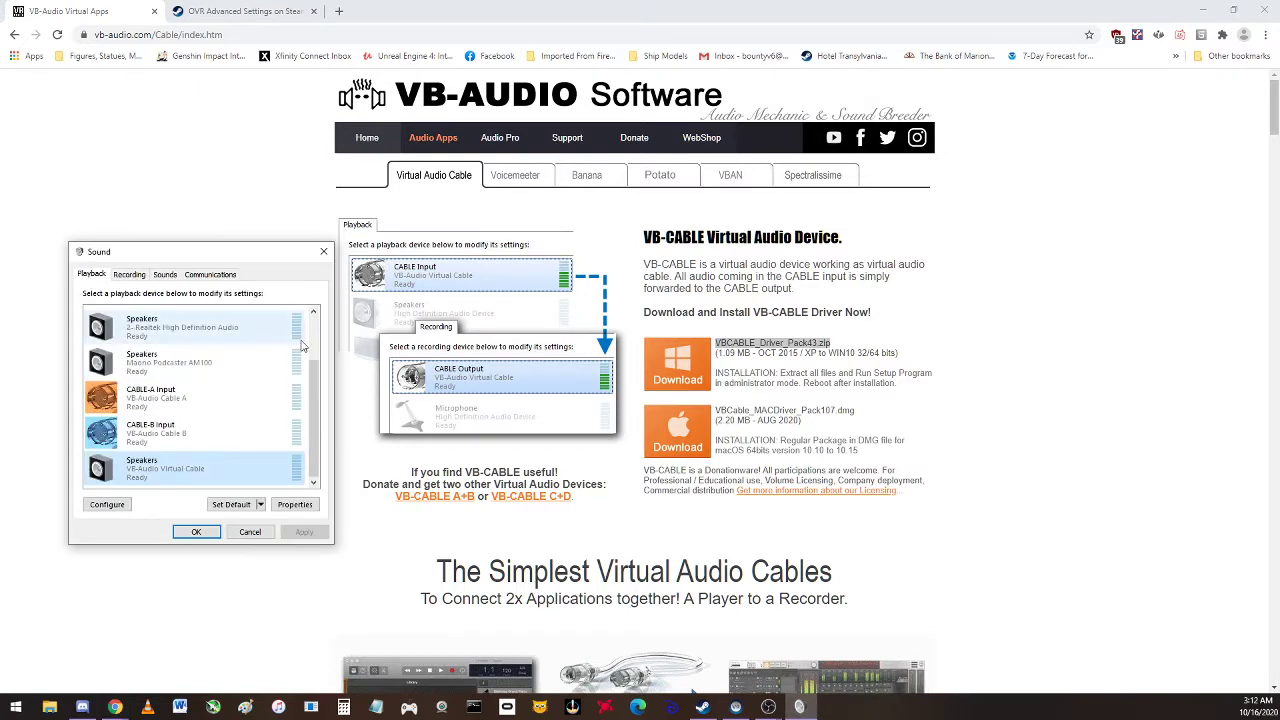
right_click(145, 478)
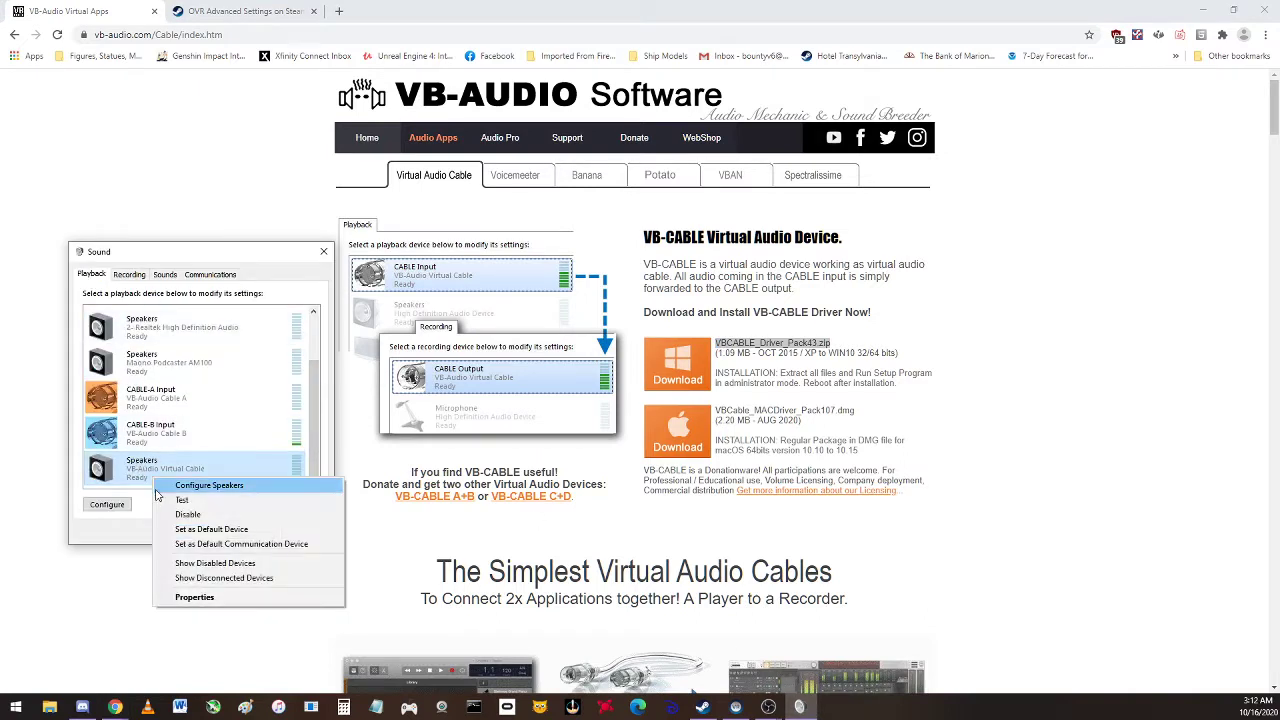
key("Escape")
key("ctrl+Tab")
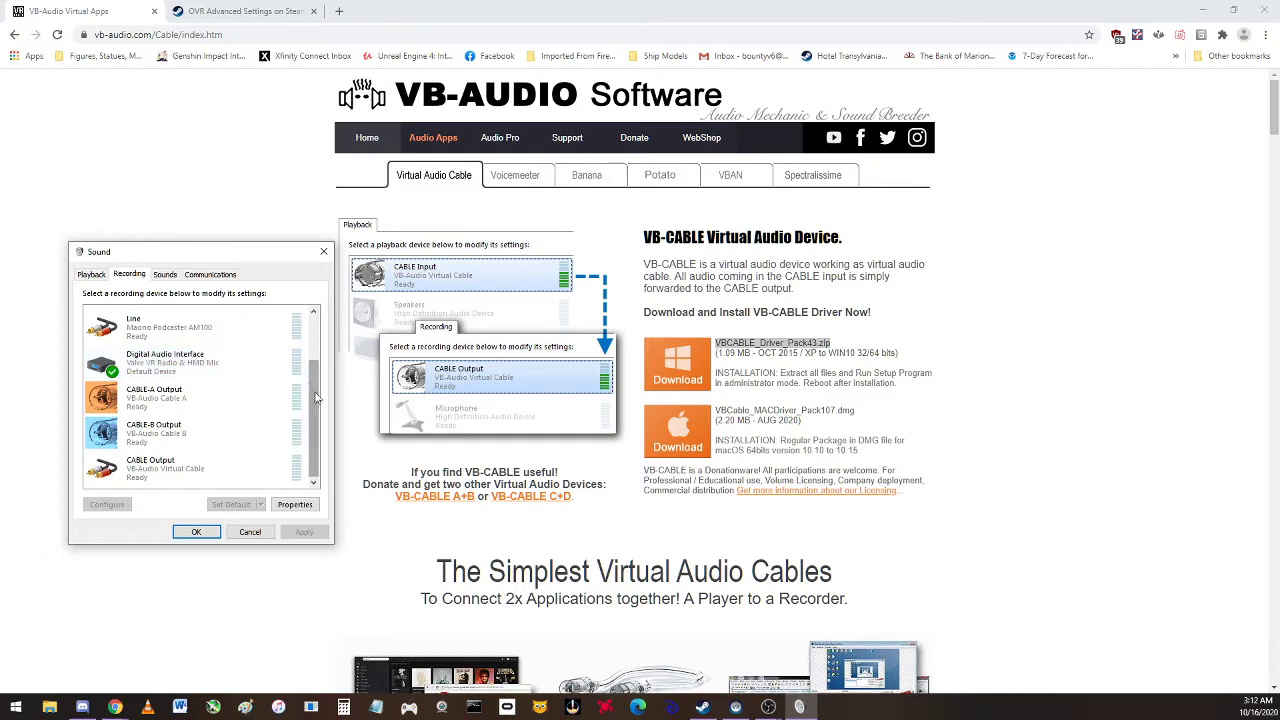
left_click(146, 470)
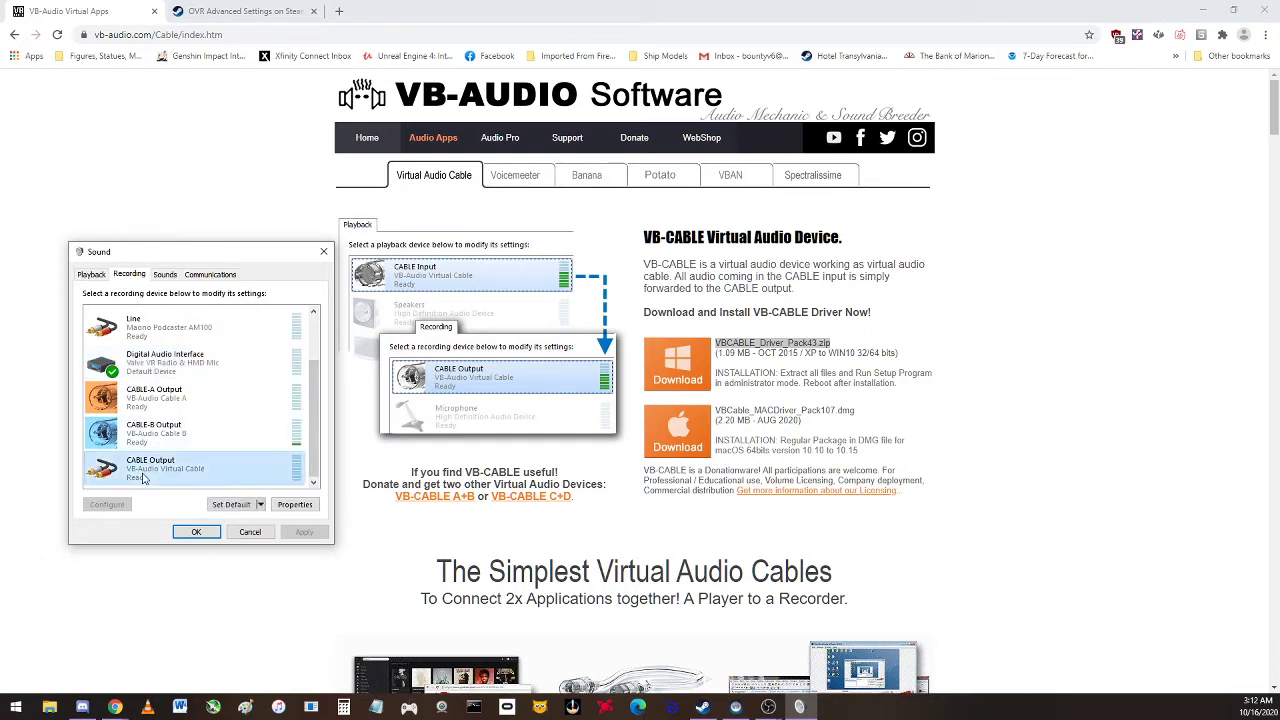
Set the Digital Audio Interface mic's Listen playback to Speakers (VB-Audio Virtual Cable) and apply
left_click(170, 368)
right_click(190, 367)
left_click(211, 432)
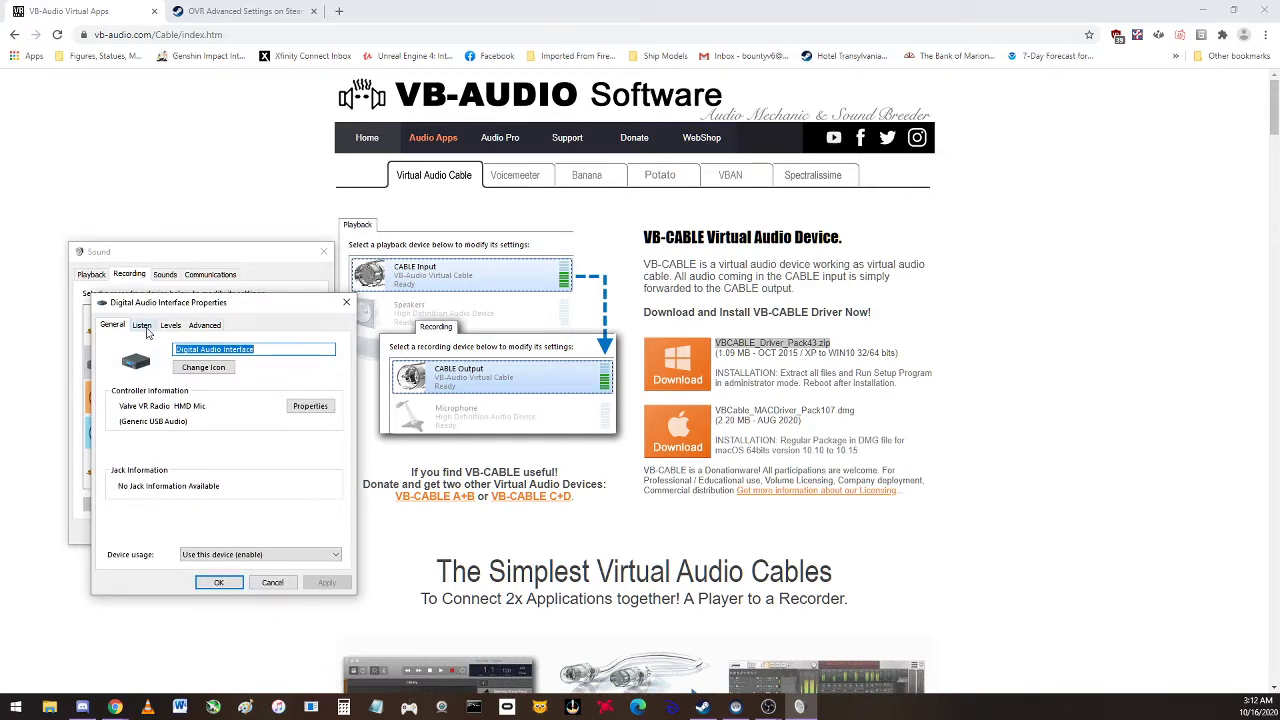
left_click(142, 326)
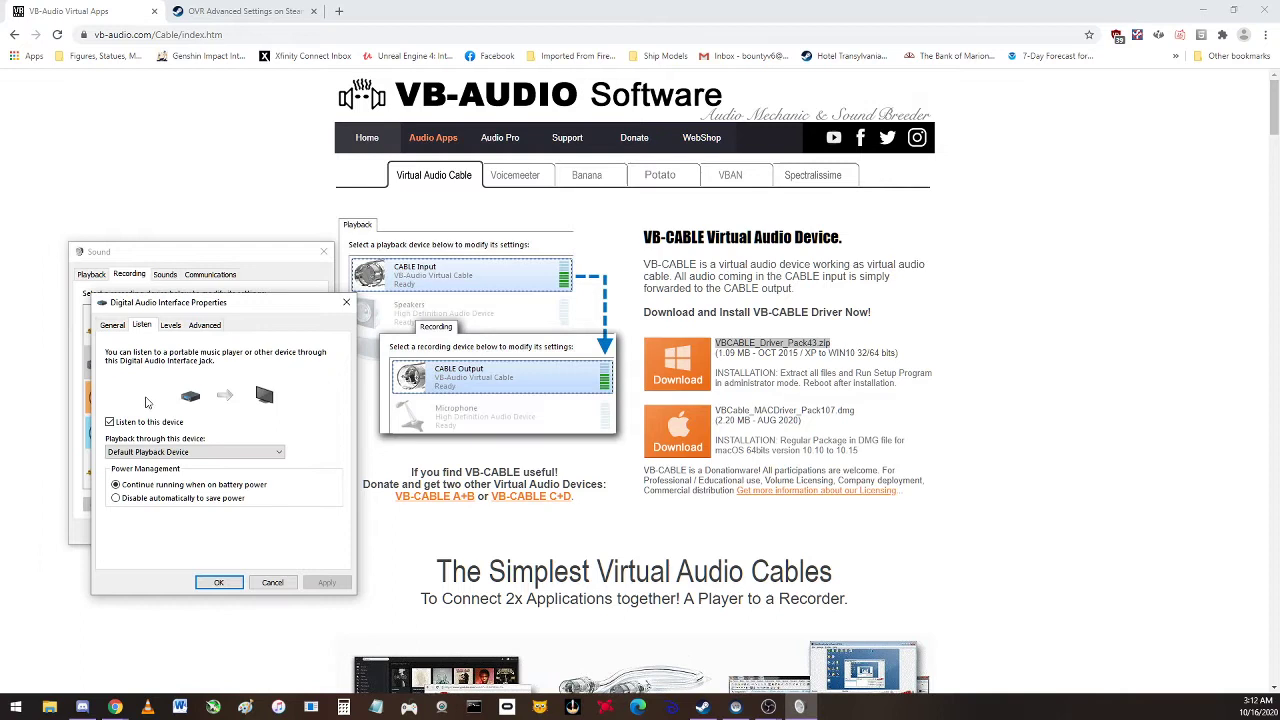
left_click(149, 453)
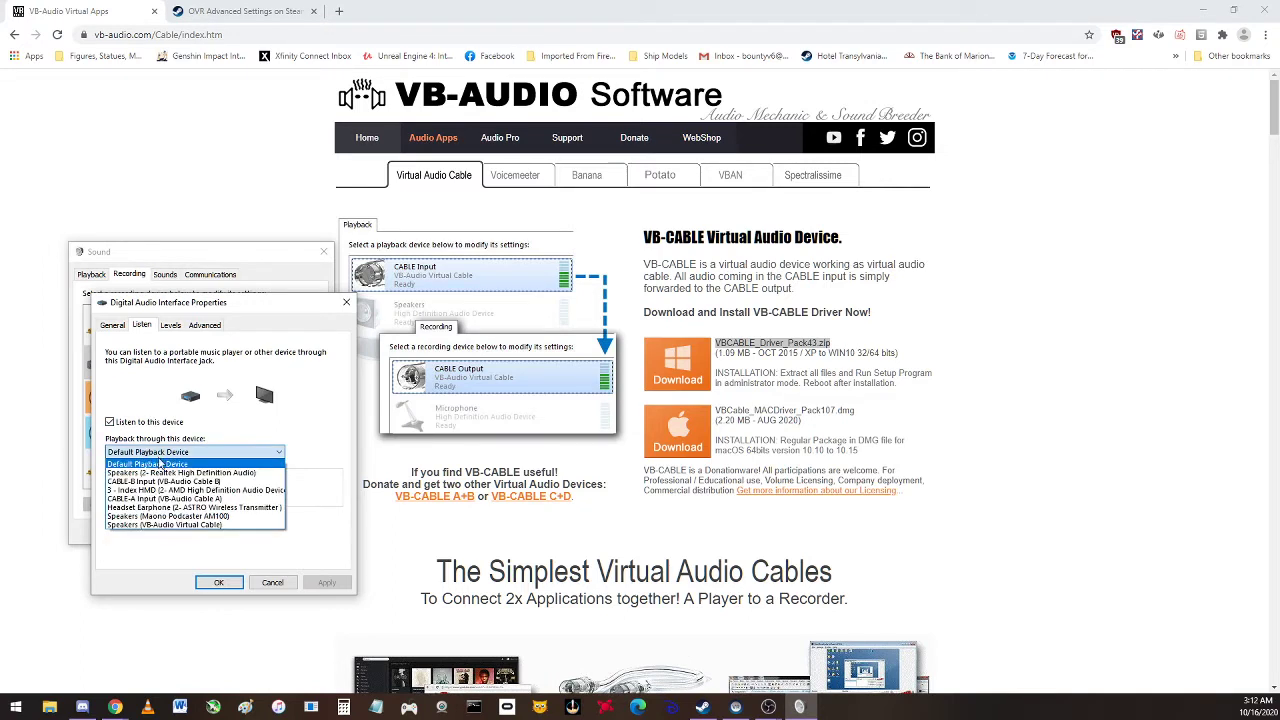
left_click(157, 527)
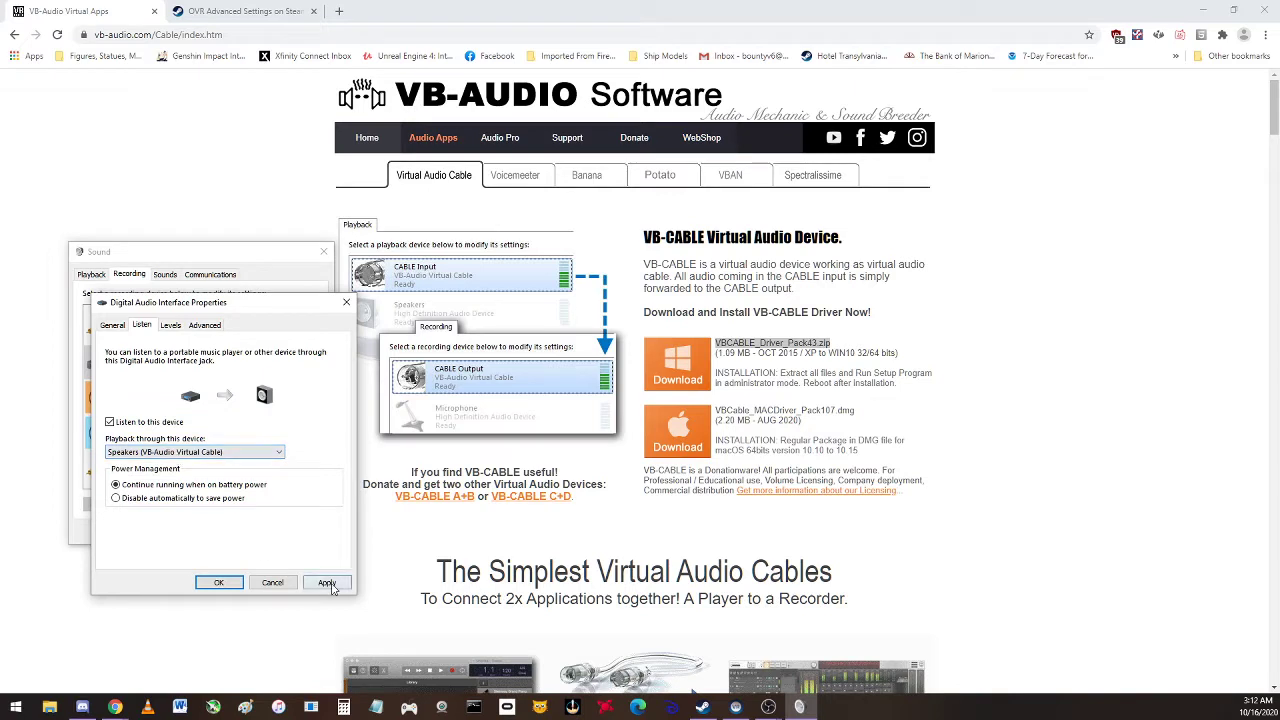
left_click(219, 583)
scroll(193, 430, "down", 3)
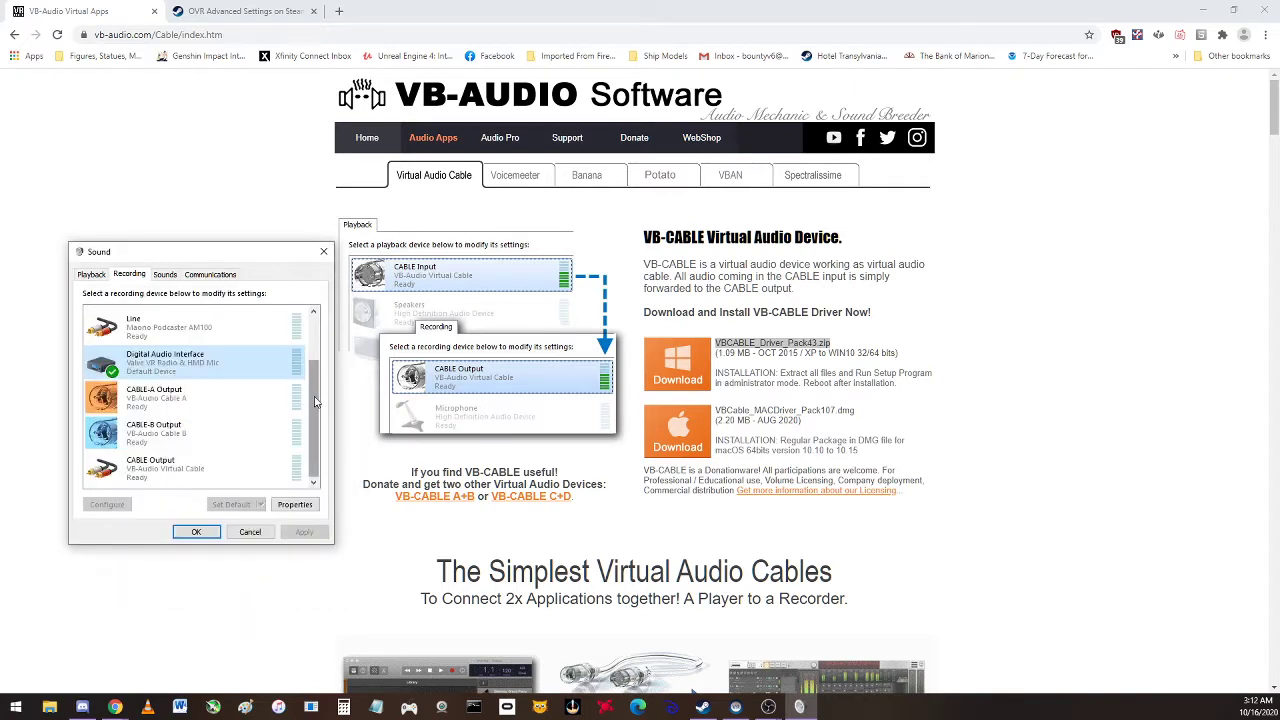
Uncheck 'Listen to this device' in the CABLE Output recording properties
left_click(157, 476)
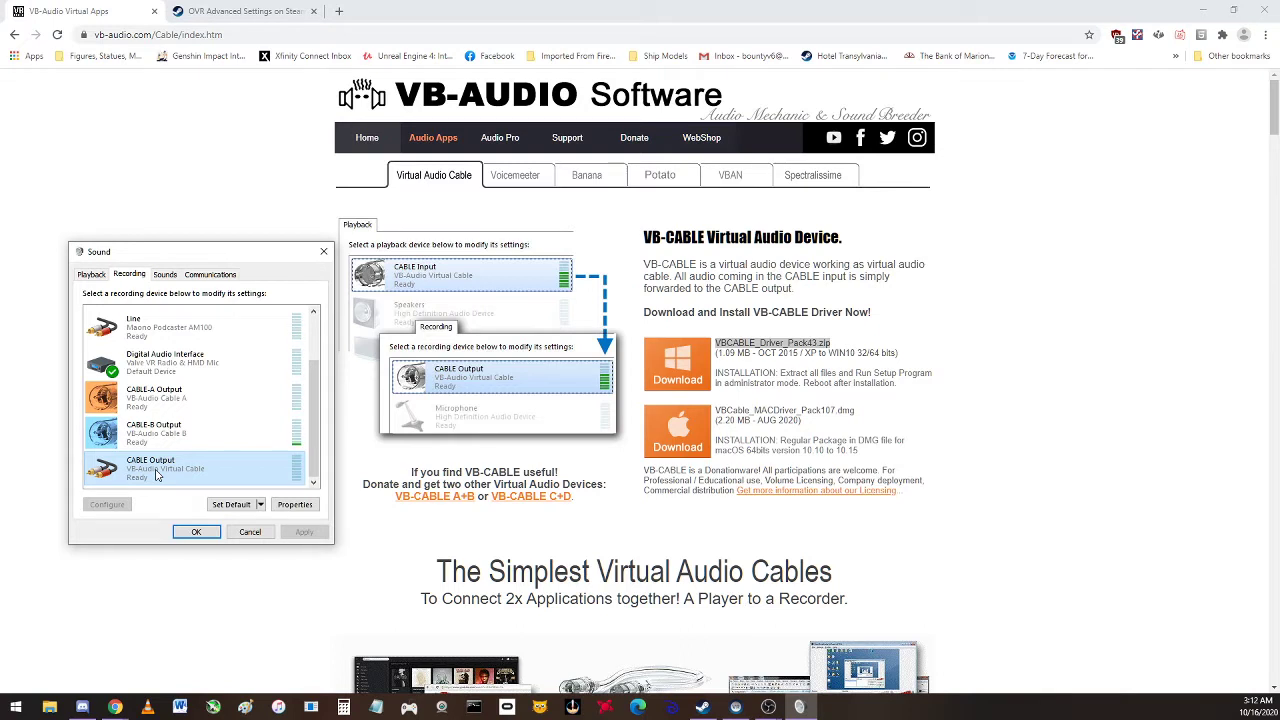
right_click(148, 481)
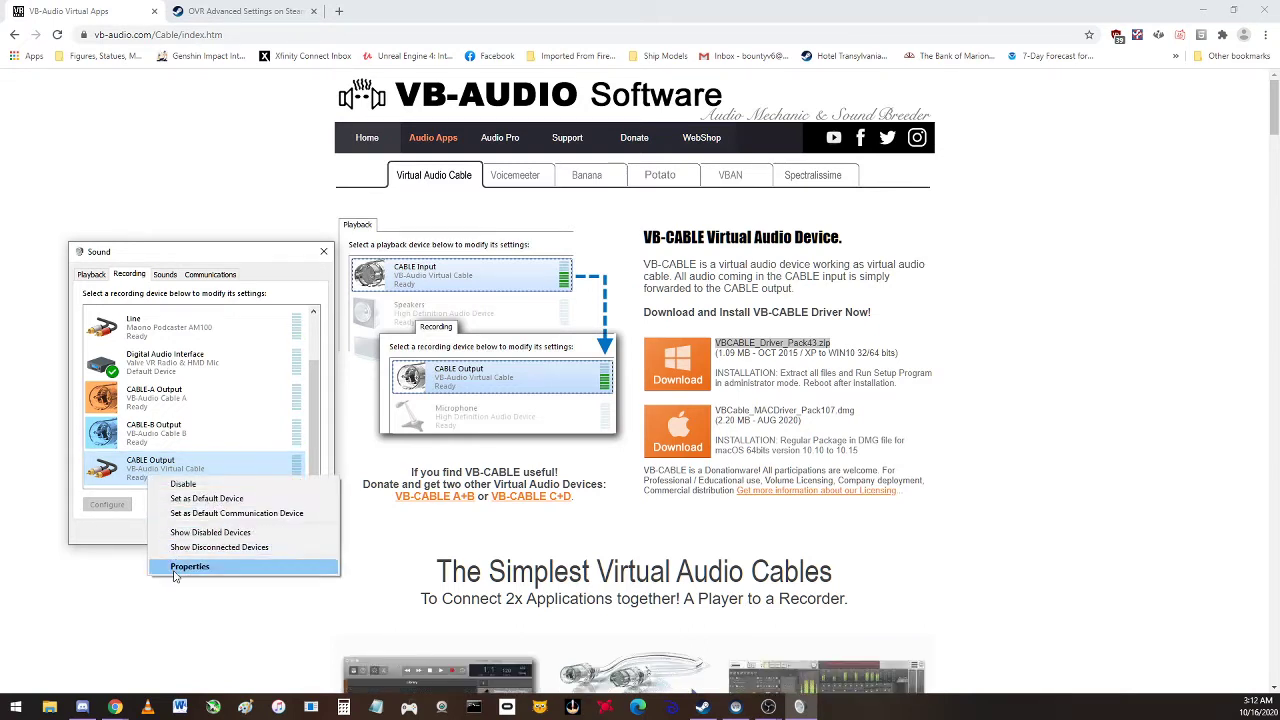
left_click(171, 646)
left_click(142, 326)
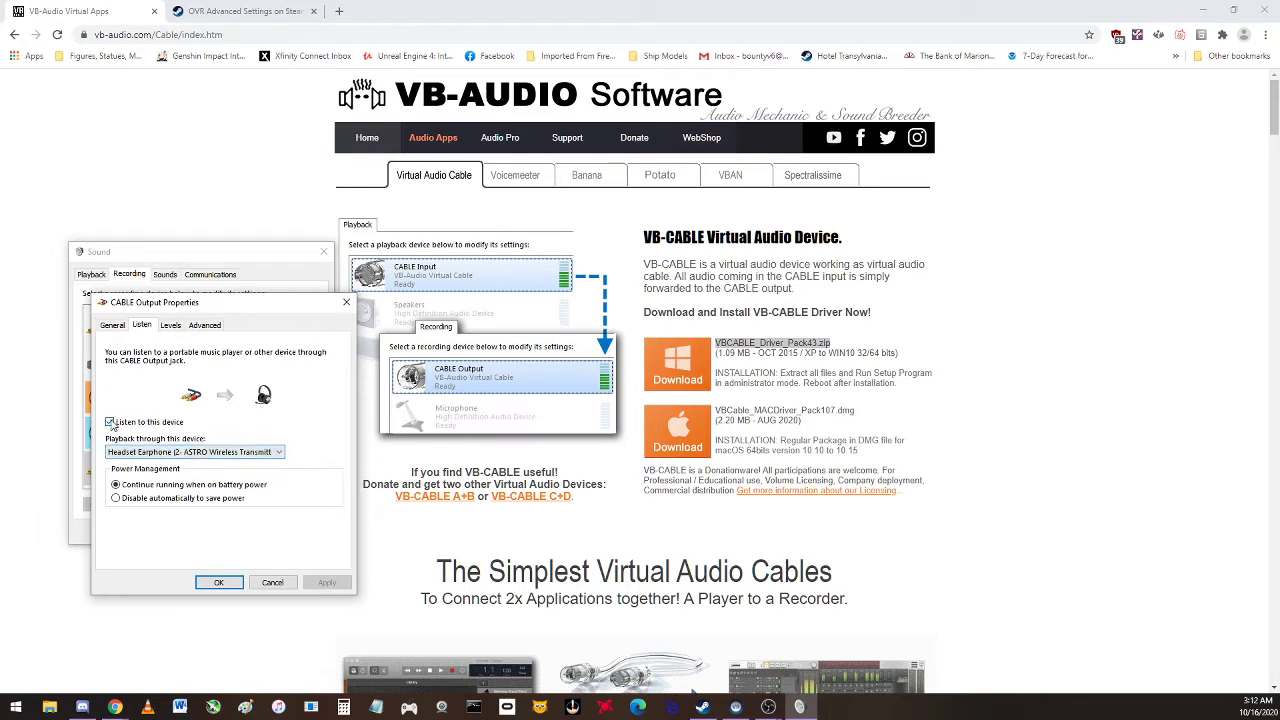
left_click(318, 582)
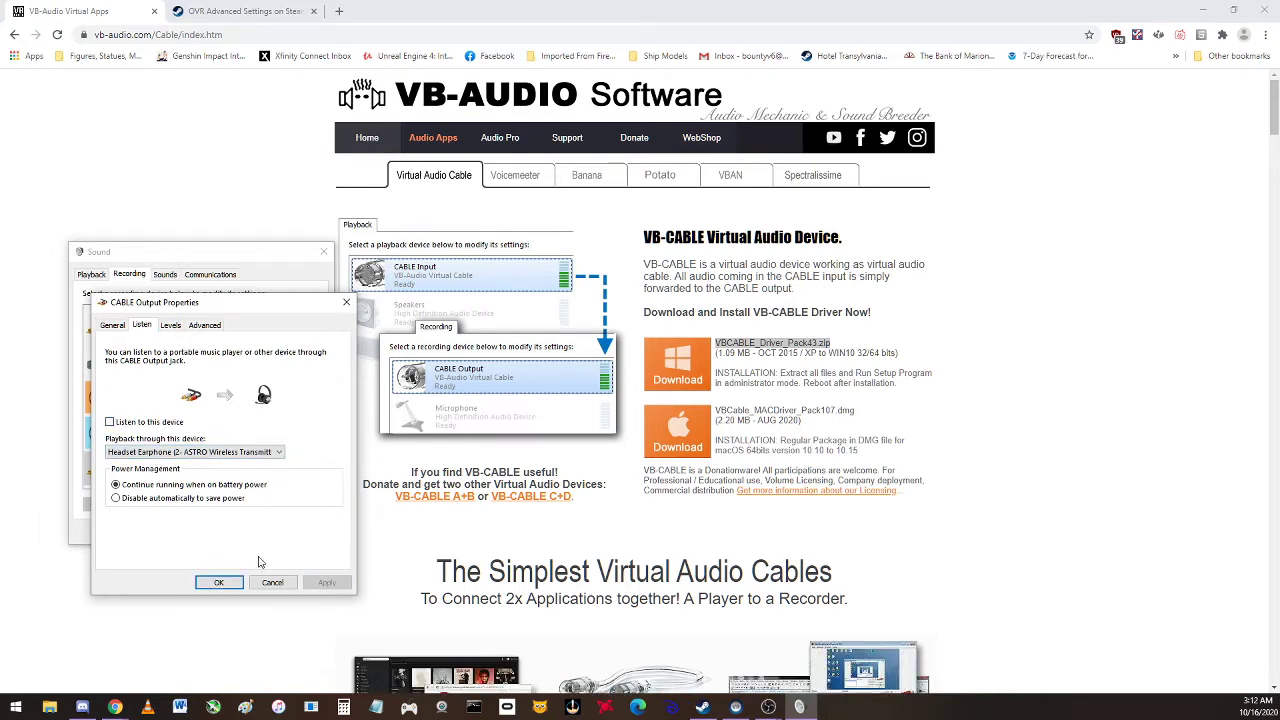
Review CABLE Output's Levels and Advanced tabs, then confirm the properties with OK
left_click(176, 329)
left_click(210, 331)
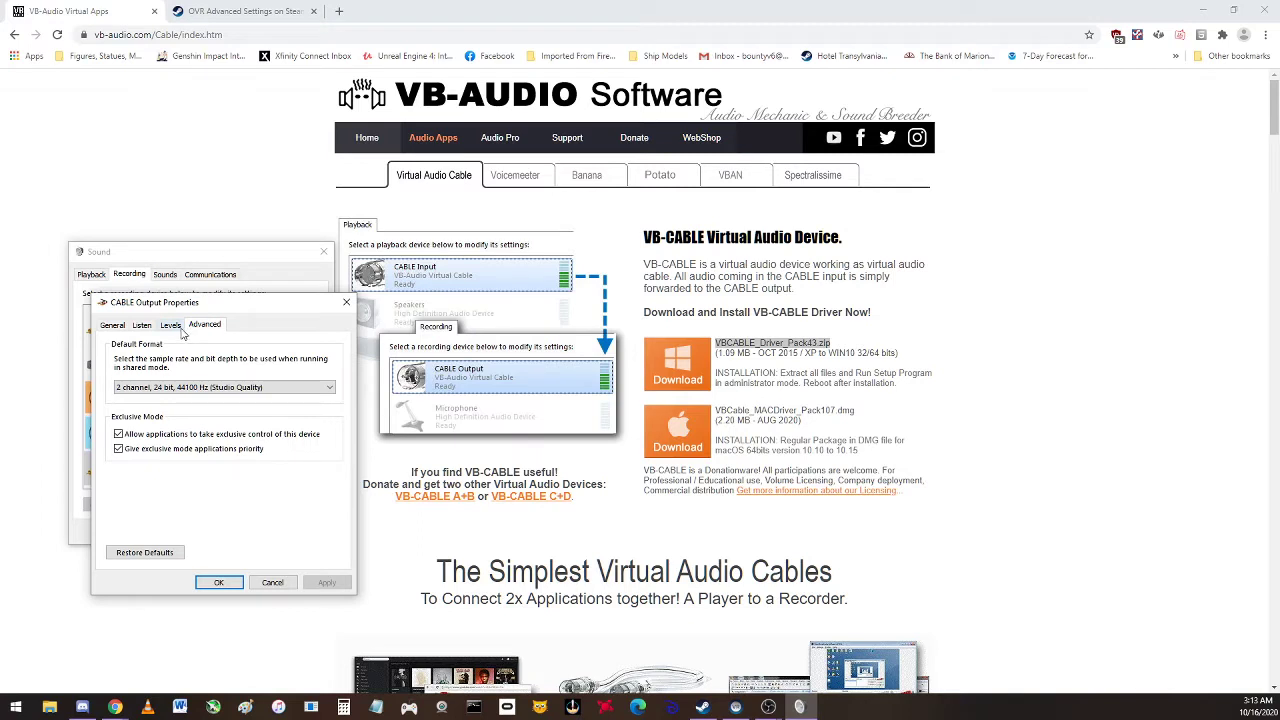
left_click(168, 330)
left_click(200, 329)
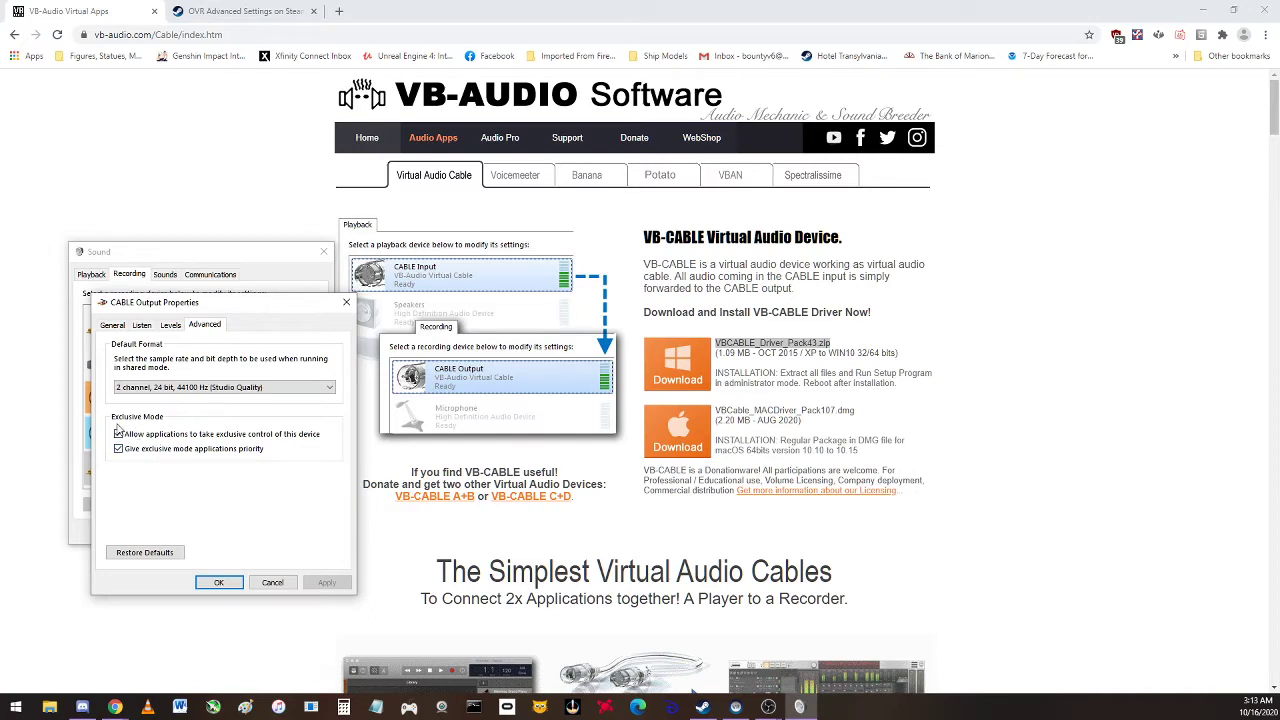
left_click(112, 325)
left_click(218, 582)
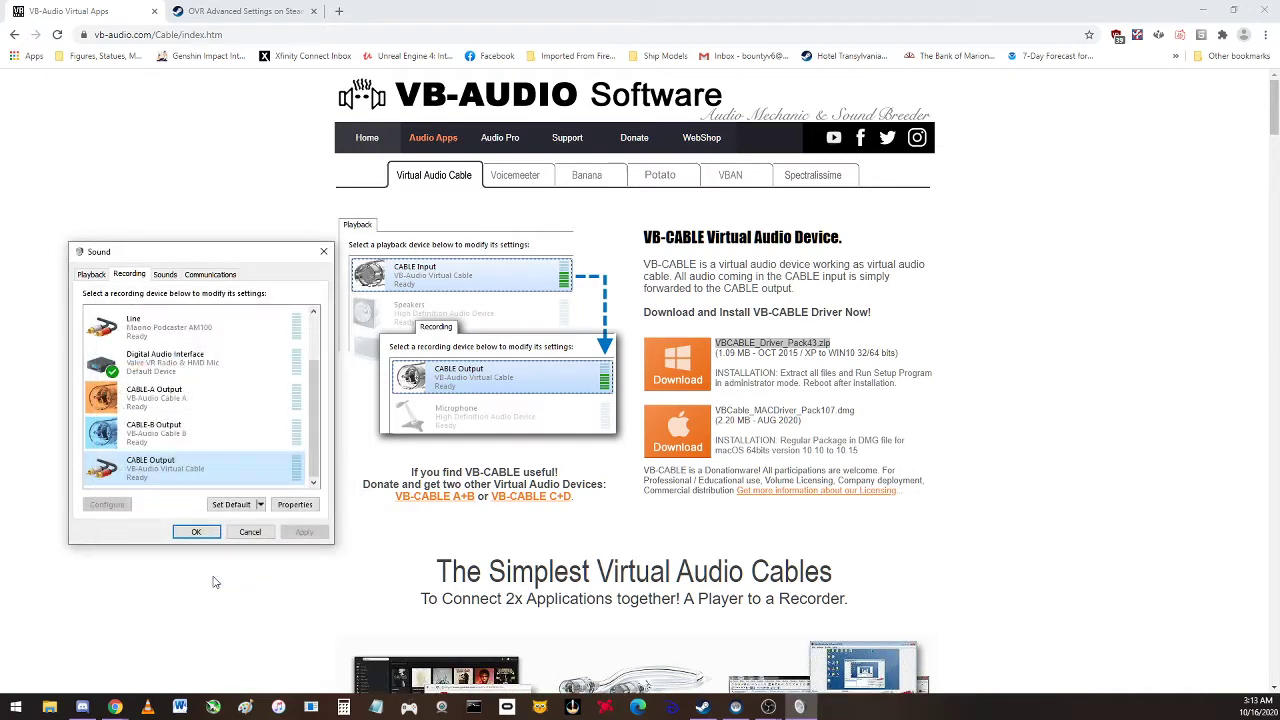
Switch to the OVR Advanced Settings Steam store tab in Chrome and scroll through the page
left_click(242, 12)
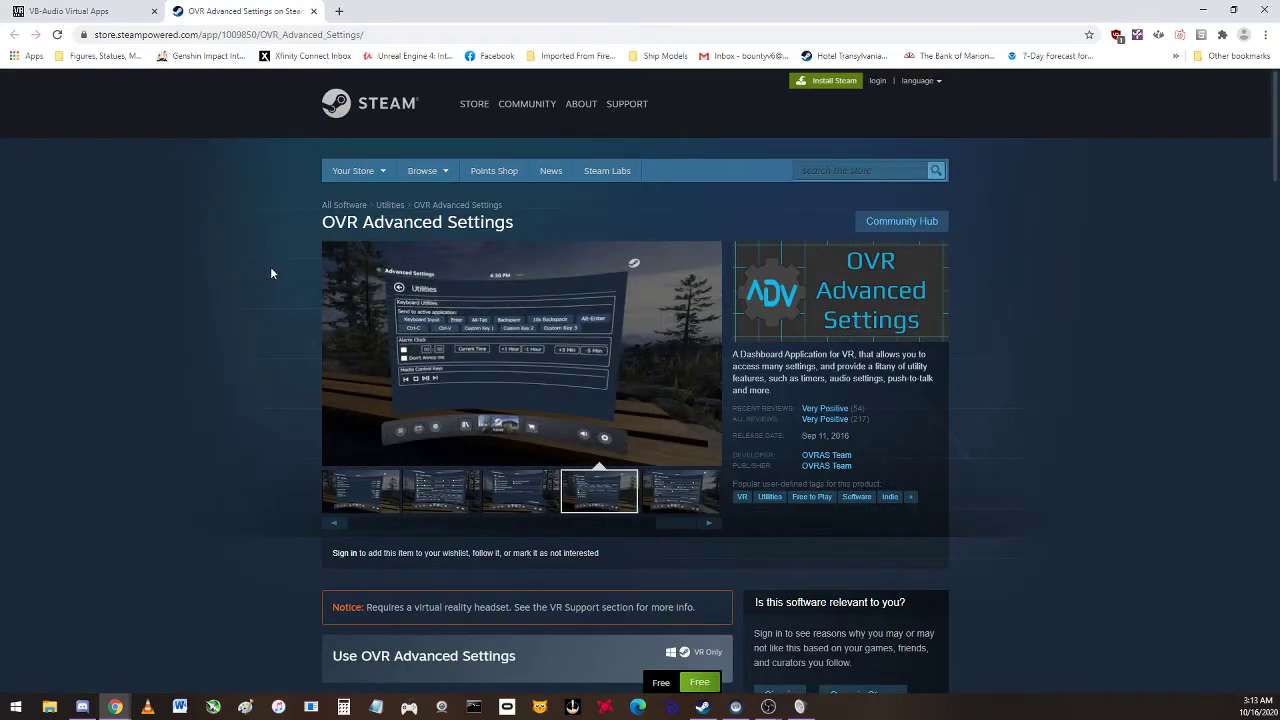
scroll(492, 432, "down", 2)
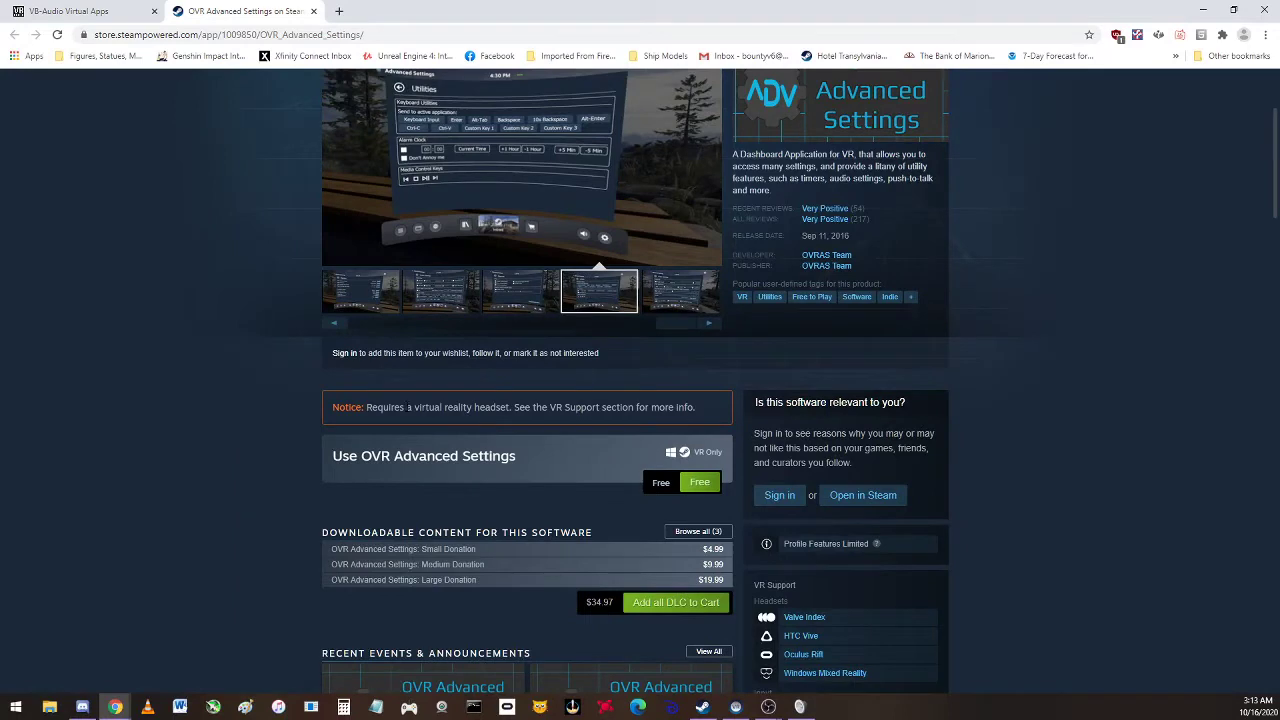
scroll(286, 424, "up", 2)
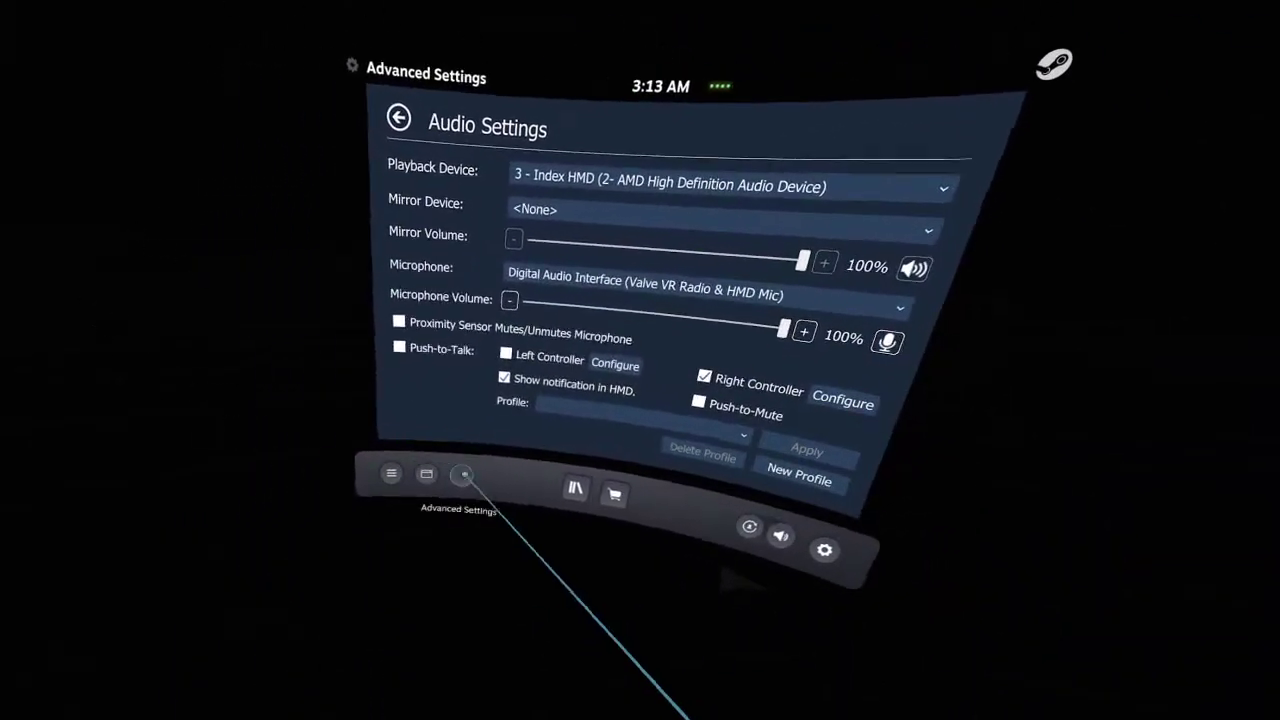
Go to Steam home via the dashboard power menu, then reopen Advanced Settings' Audio page
left_click(391, 557)
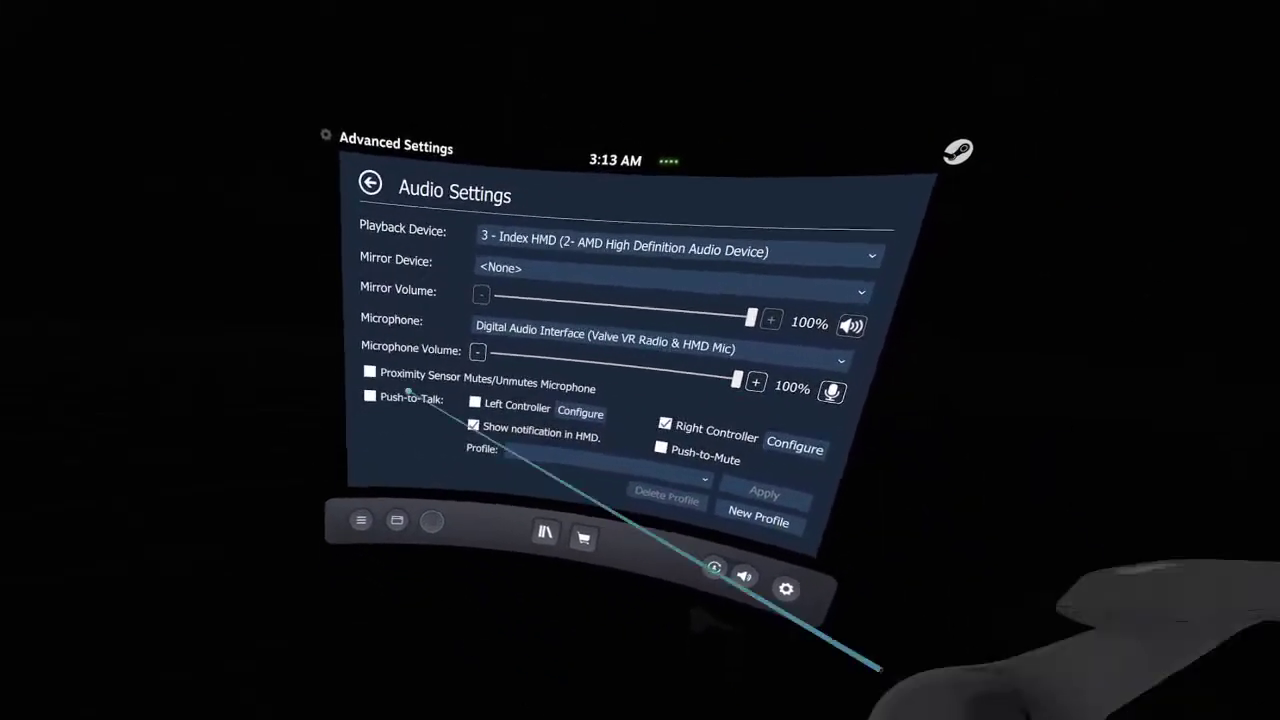
left_click(382, 540)
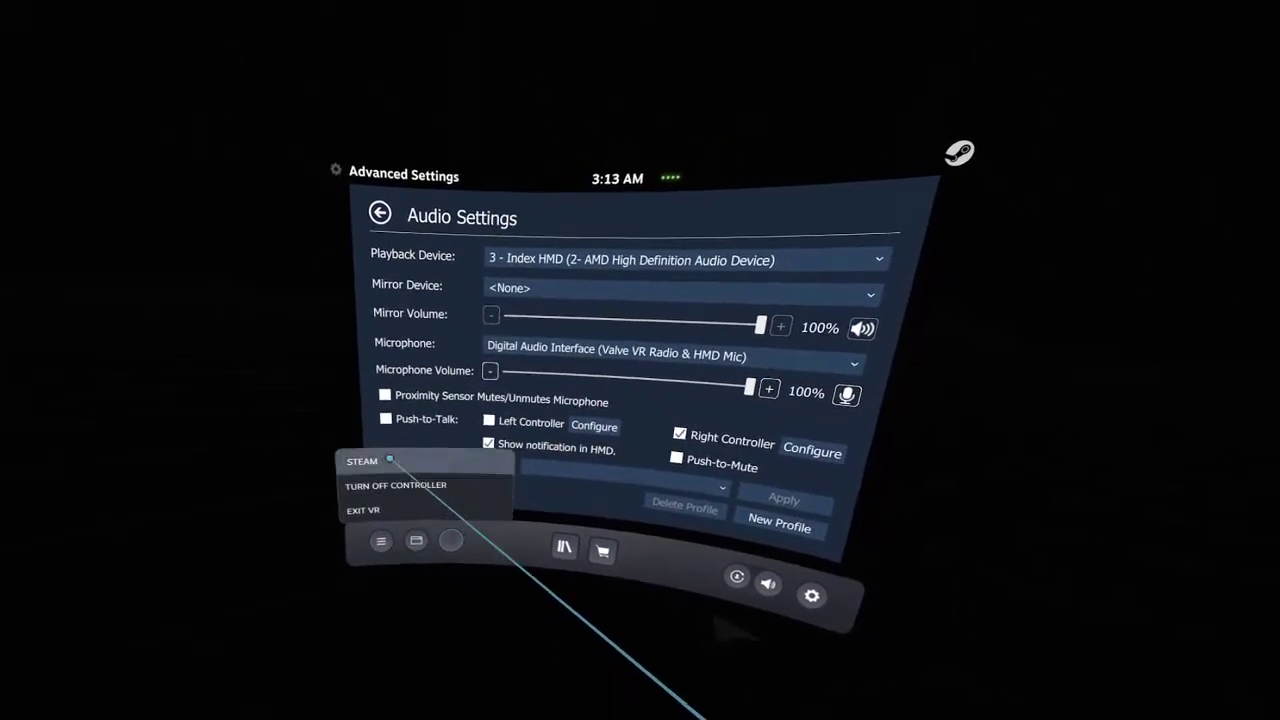
left_click(360, 460)
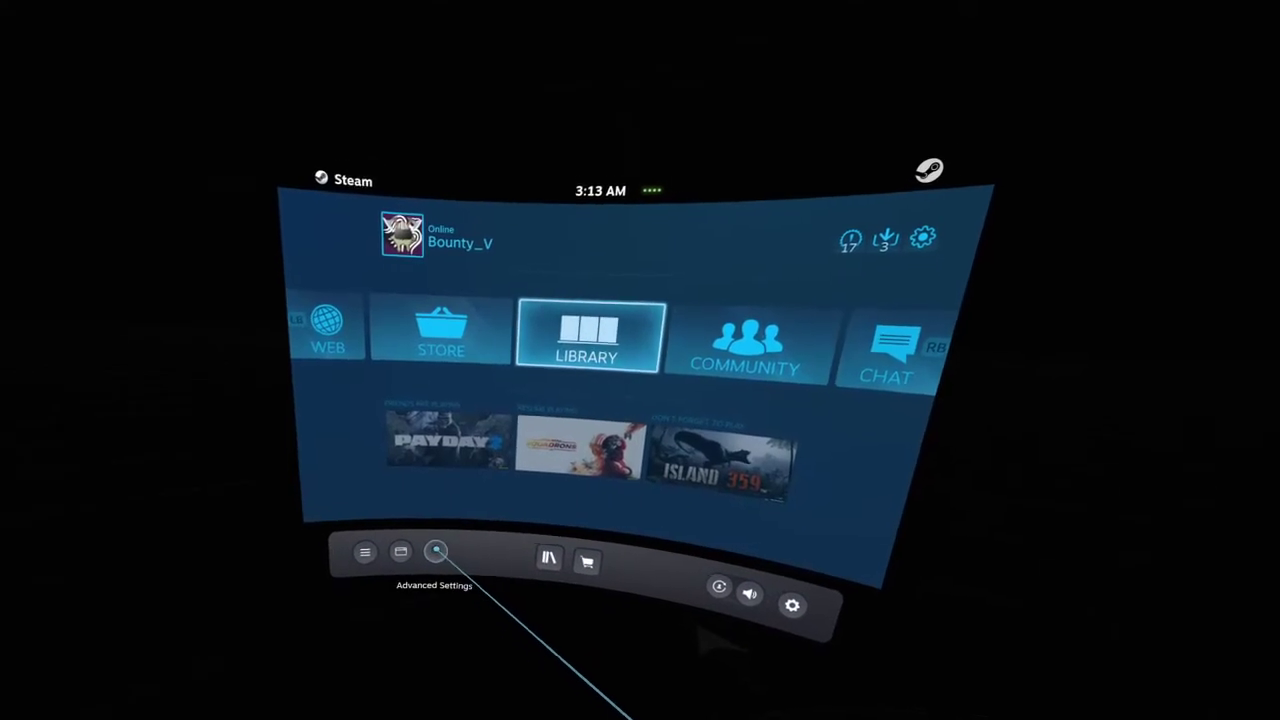
left_click(437, 551)
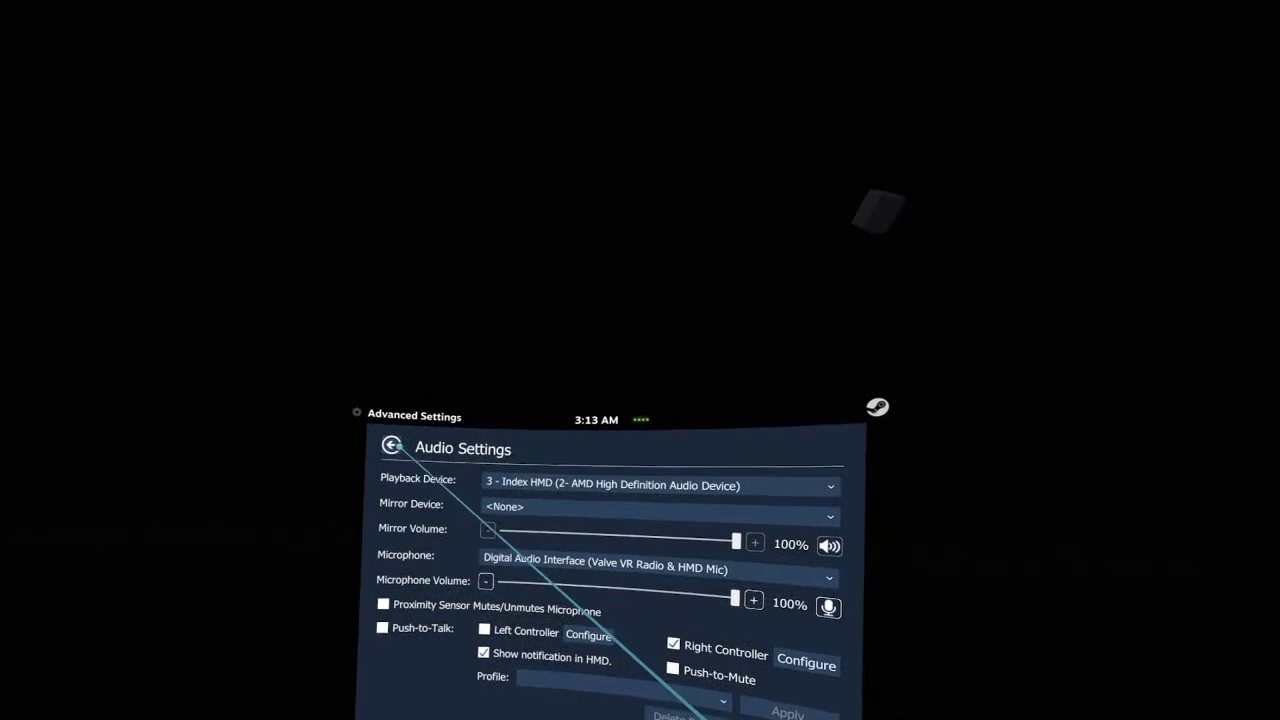
left_click(389, 445)
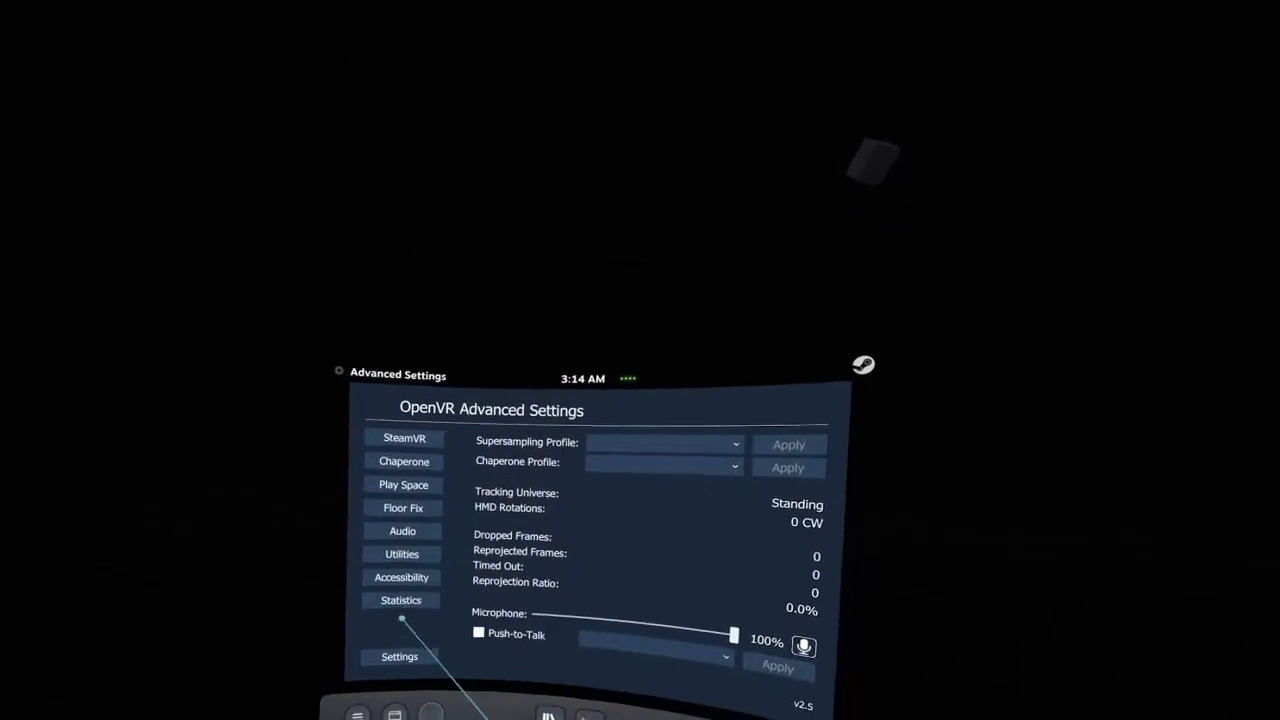
left_click(409, 532)
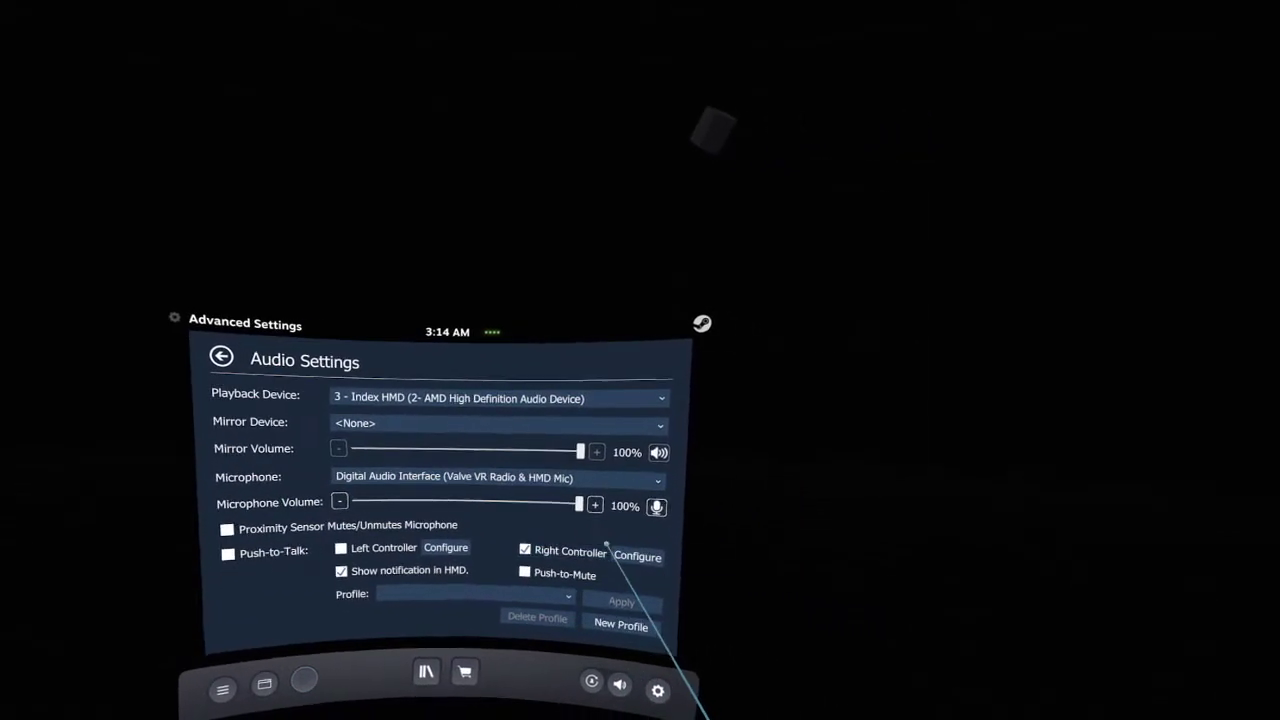
left_click(686, 564)
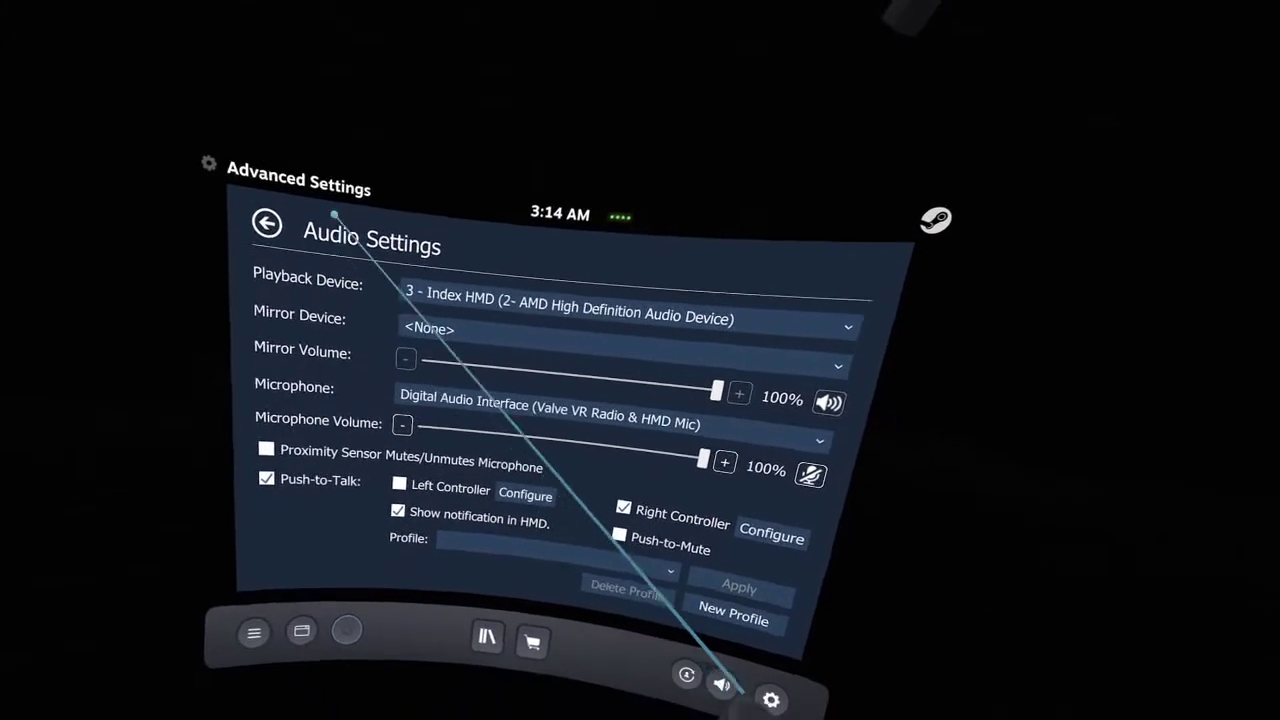
left_click(313, 520)
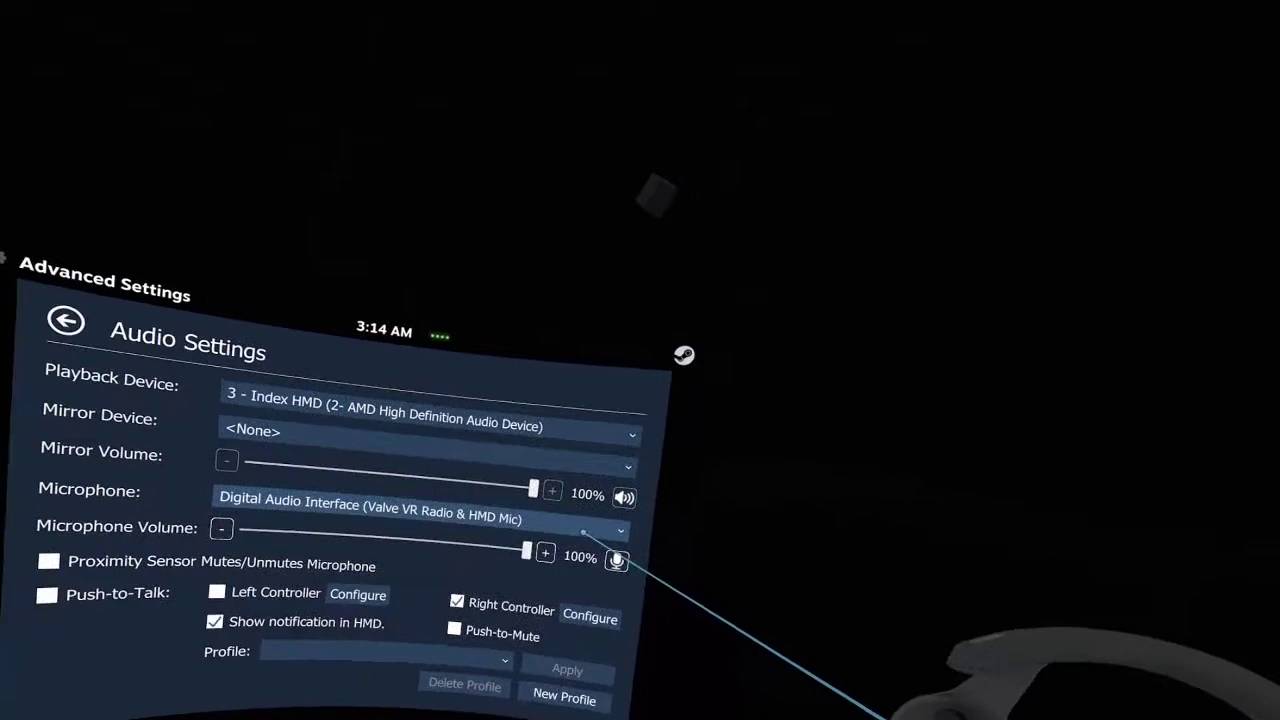
Choose CABLE Output (VB-Audio Virtual Cable) in the Audio Settings Microphone dropdown
left_click(571, 522)
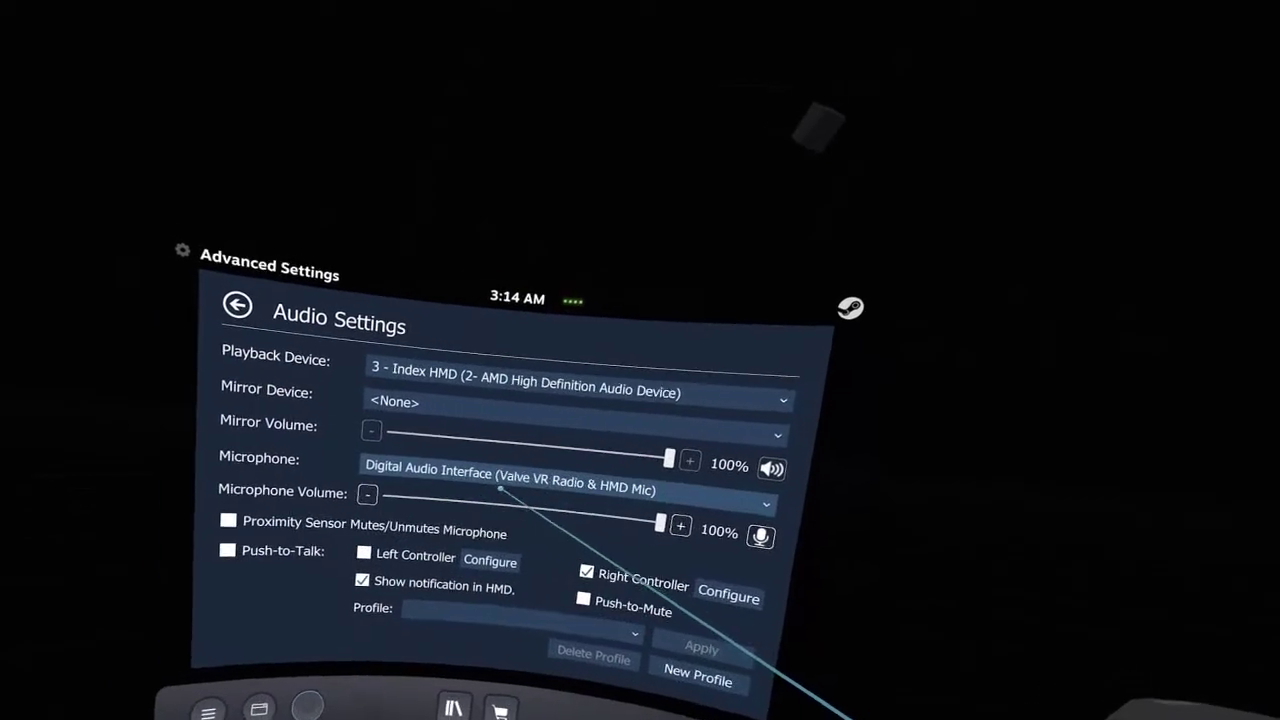
left_click(480, 462)
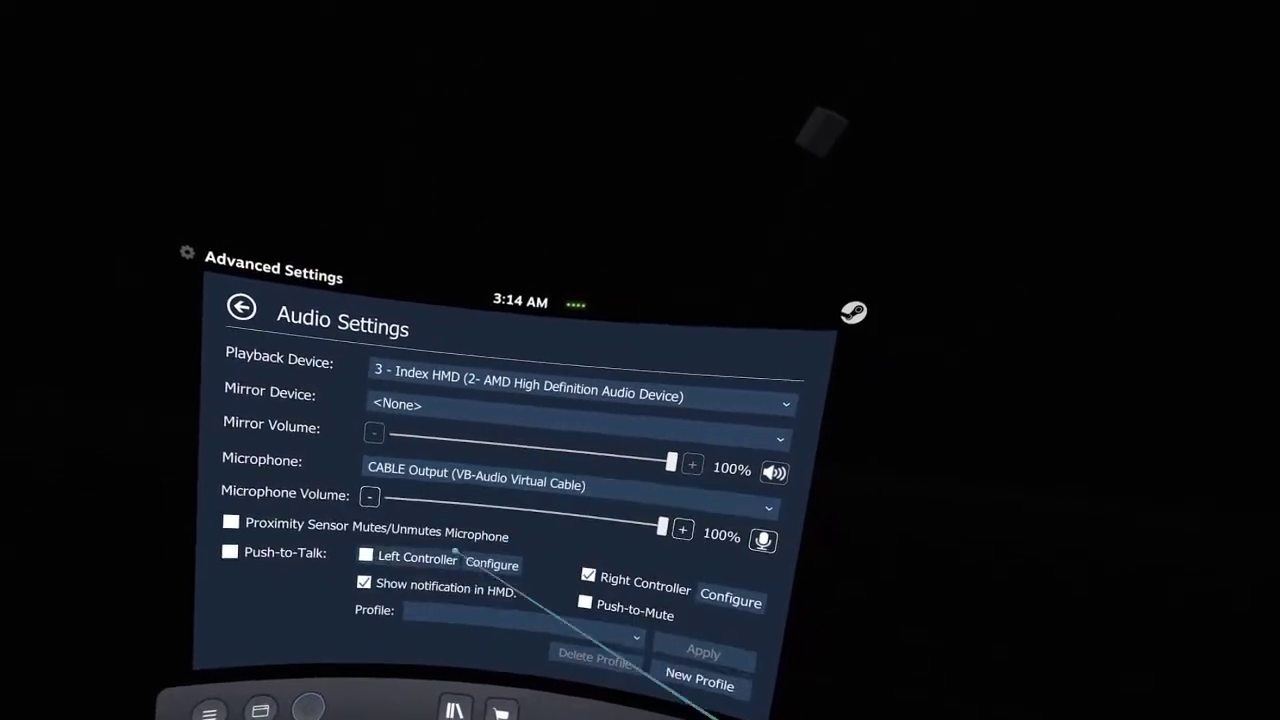
left_click(483, 484)
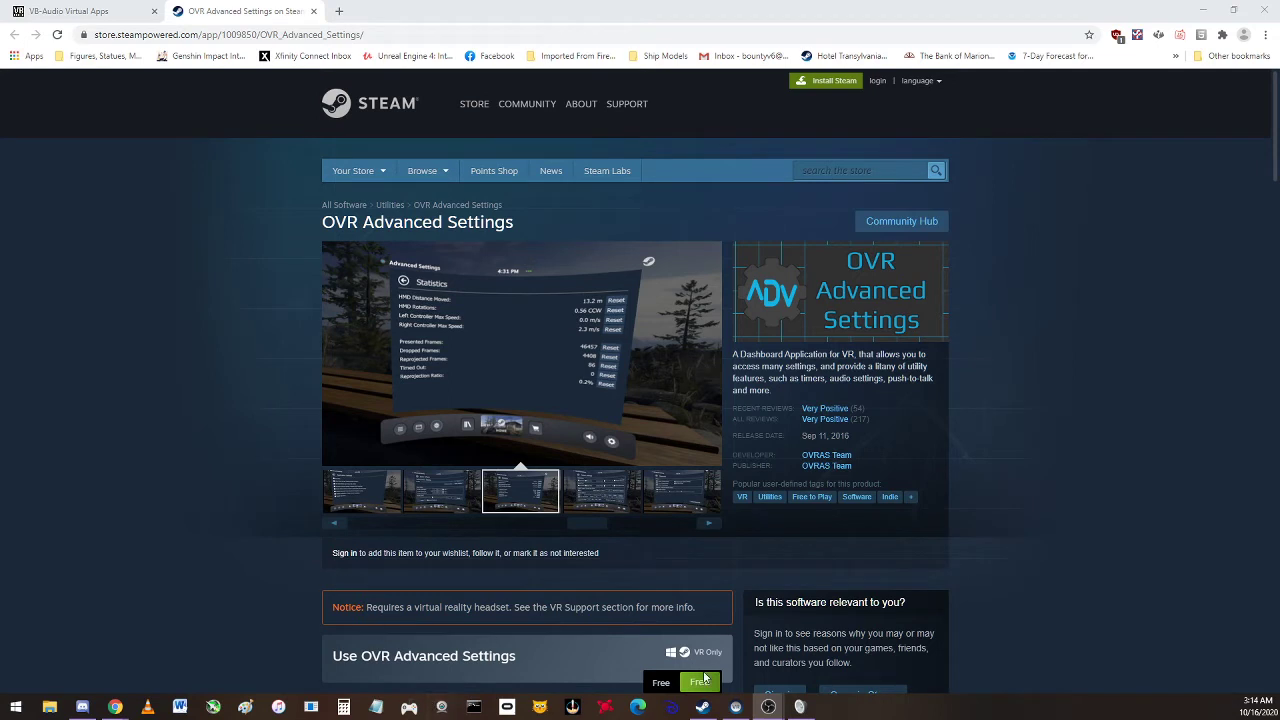
Open SteamVR Settings from the SteamVR status window's menu
left_click(736, 706)
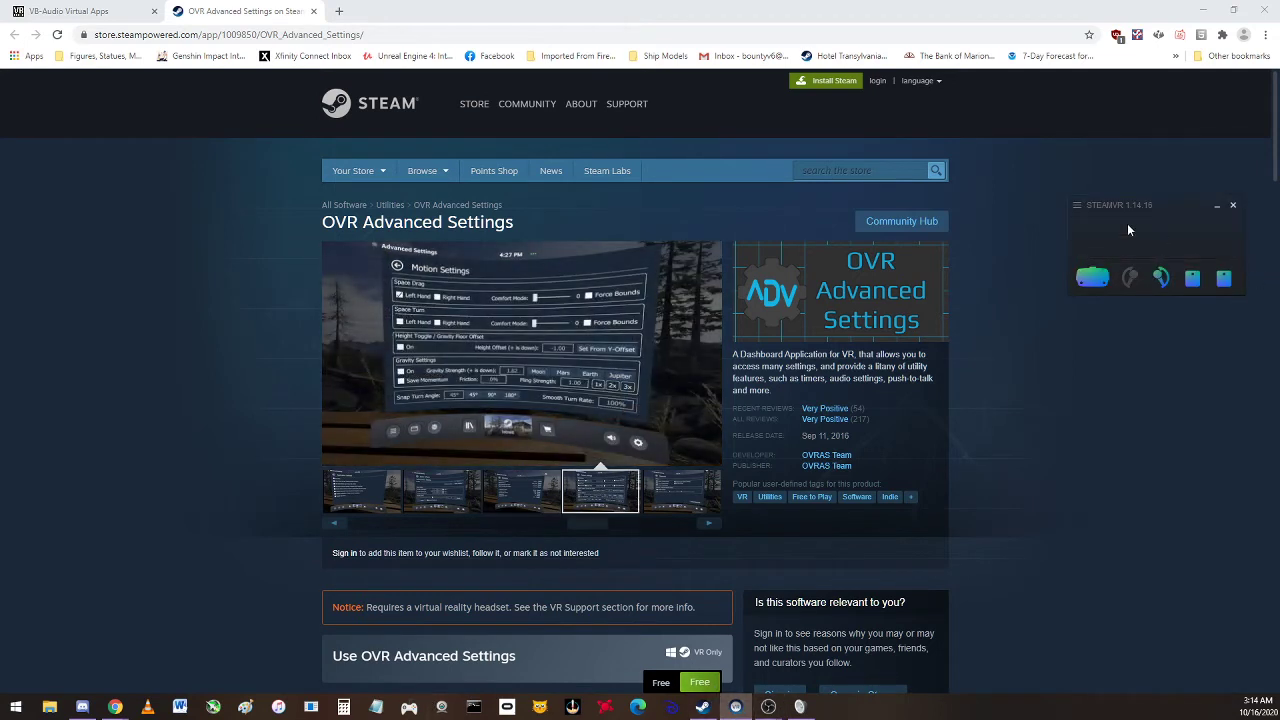
right_click(1127, 223)
left_click(1150, 396)
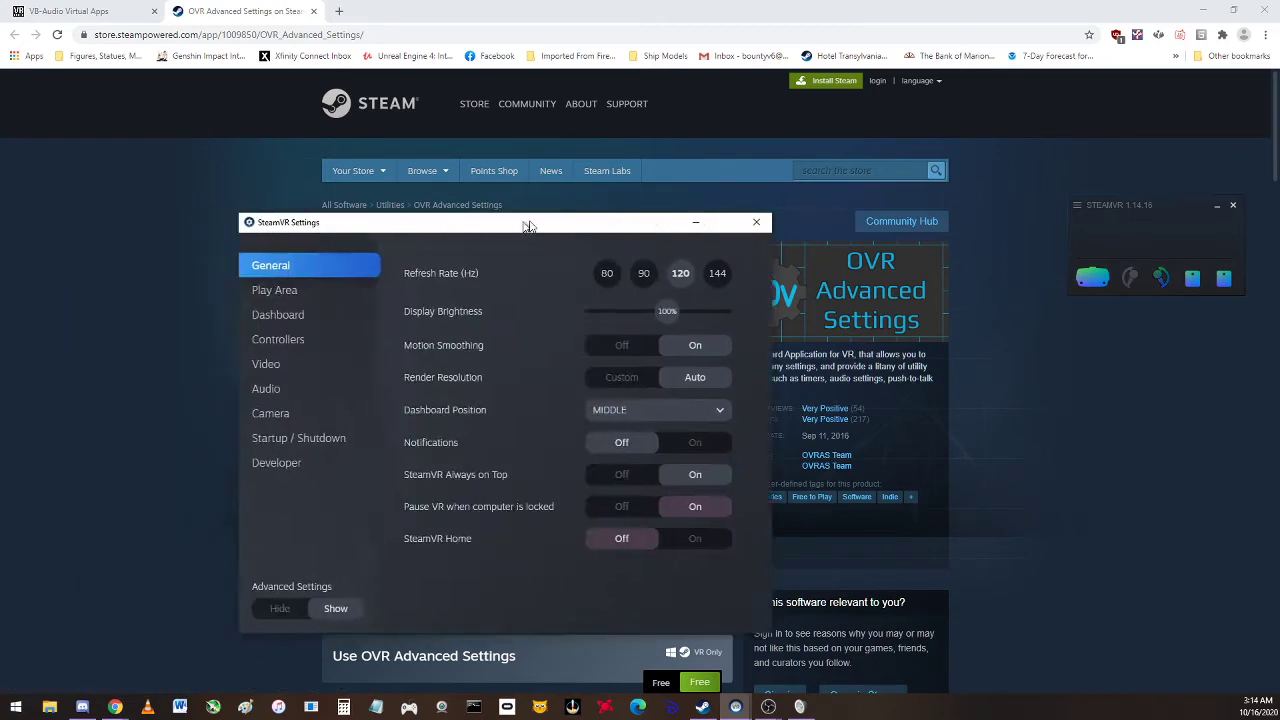
left_click_drag(529, 223, 704, 197)
Set SteamVR's audio input device to Manual with CABLE OUTPUT (VB-Audio Virtual Cable)
left_click(468, 350)
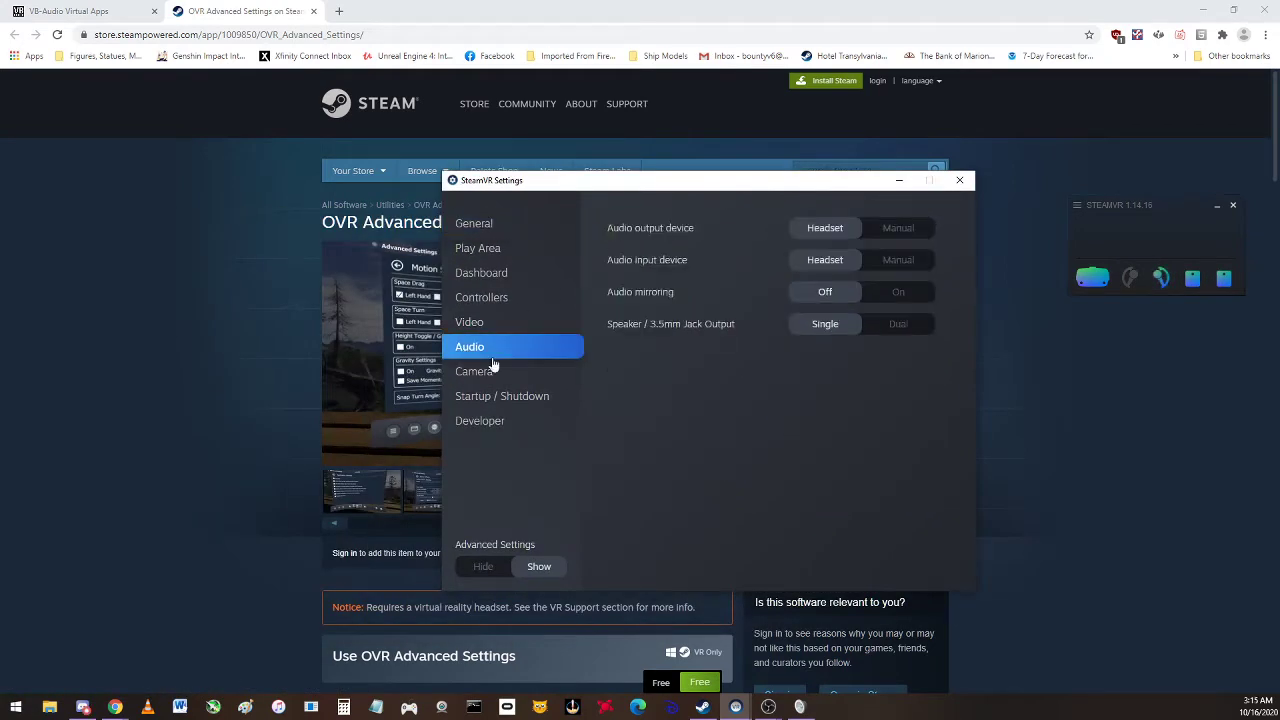
left_click(899, 262)
left_click(827, 308)
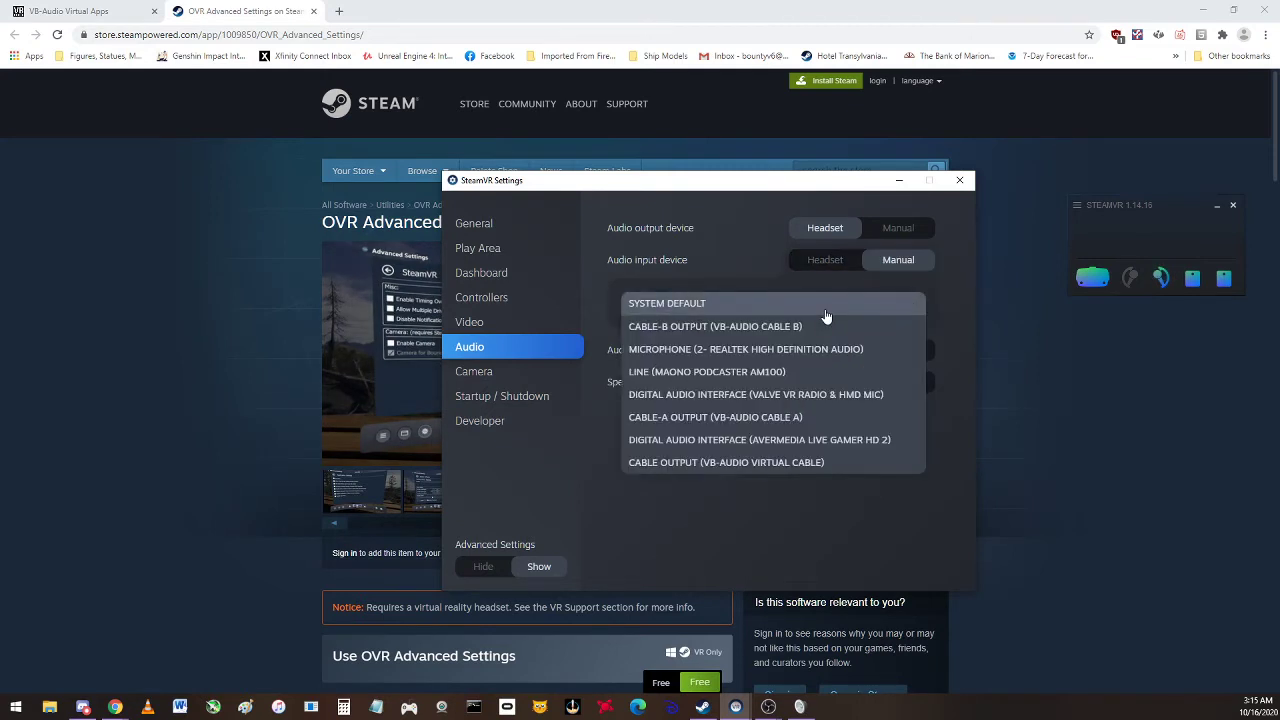
left_click(749, 463)
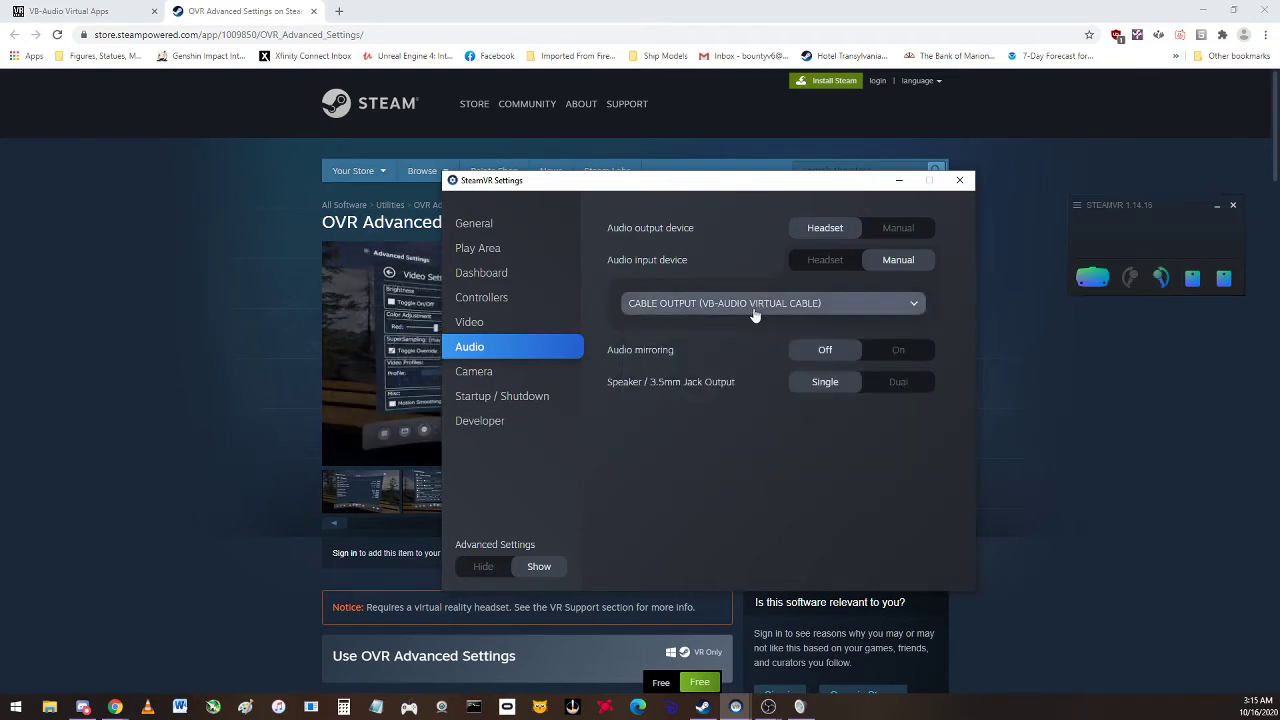
left_click(800, 707)
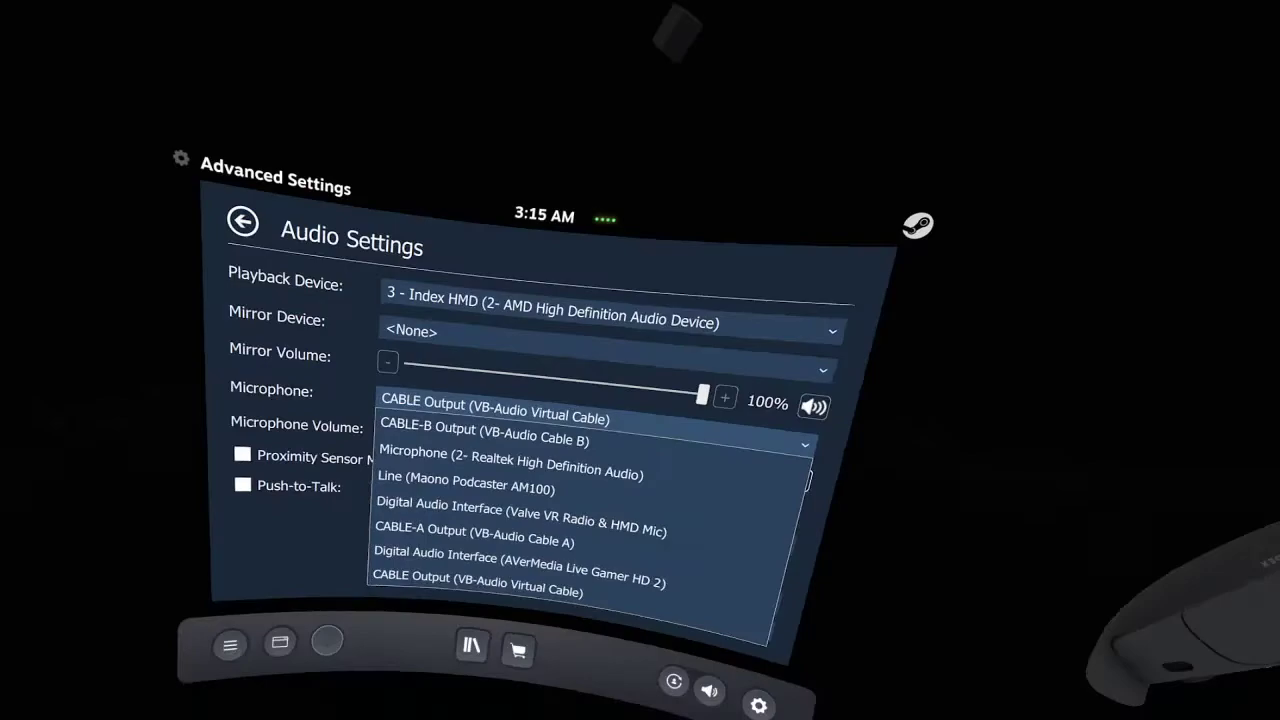
Close the Microphone list with CABLE Output kept and tick Push-to-Talk
left_click(478, 583)
left_click(385, 525)
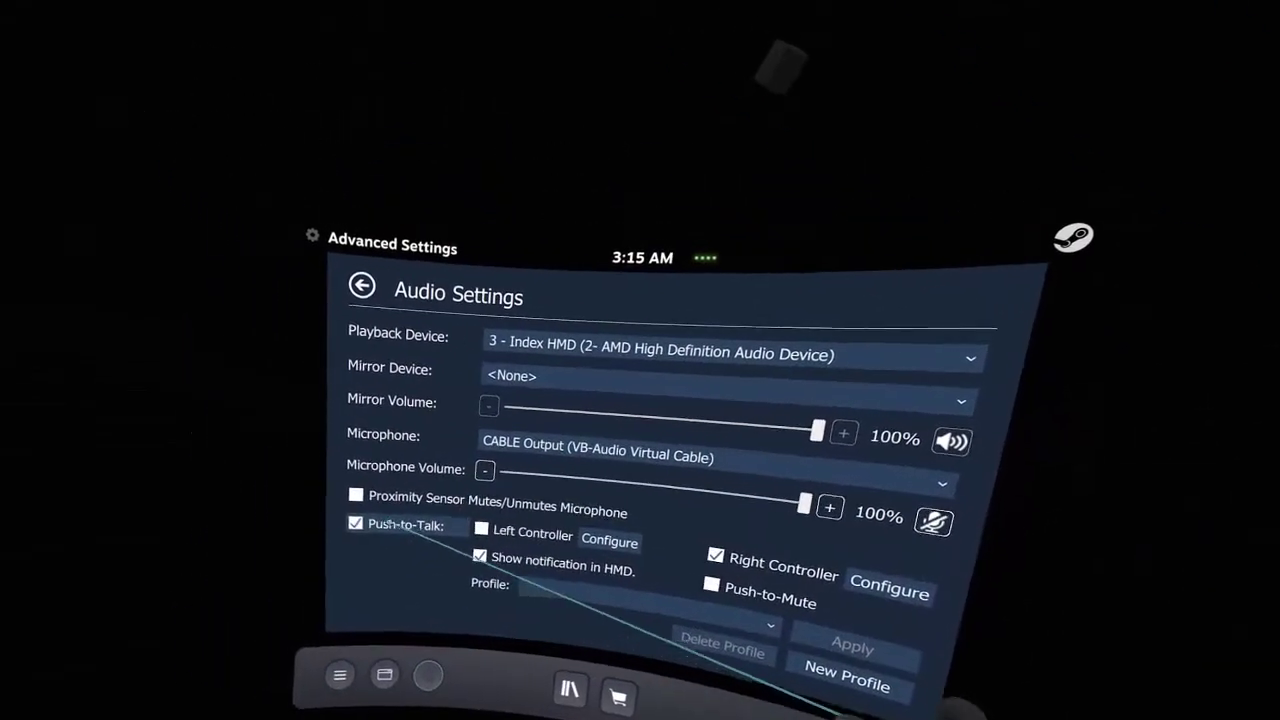